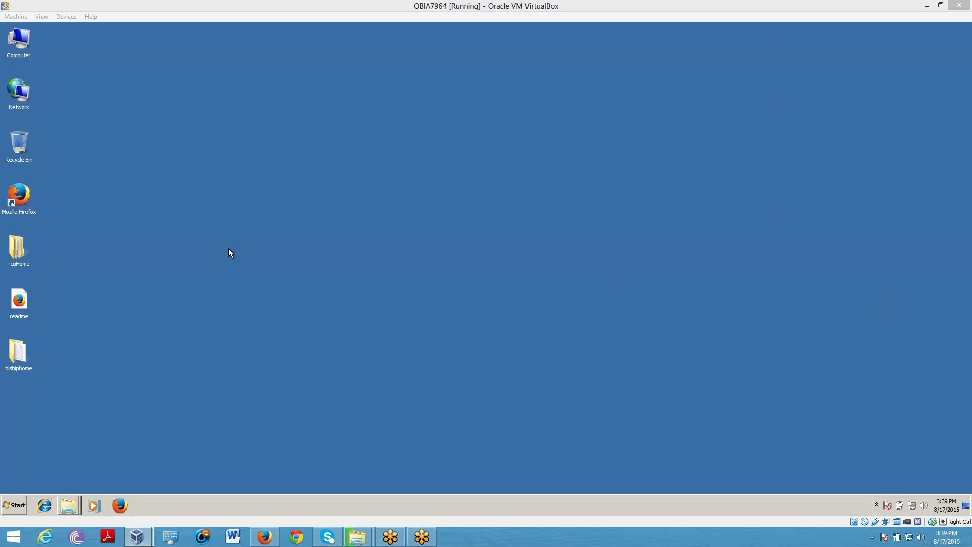
Step: Run setup from the bishiphome\Disk1 folder as administrator
double_click(13, 363)
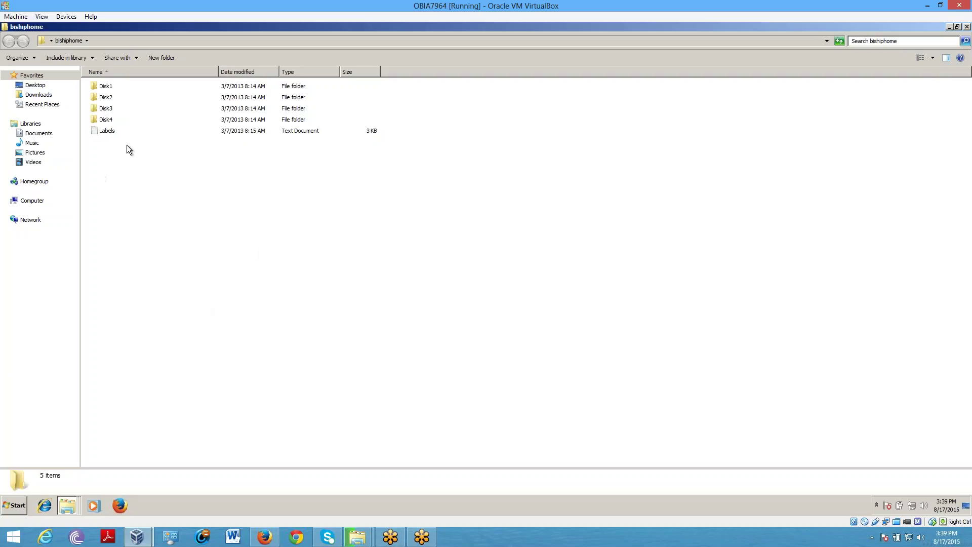
double_click(107, 88)
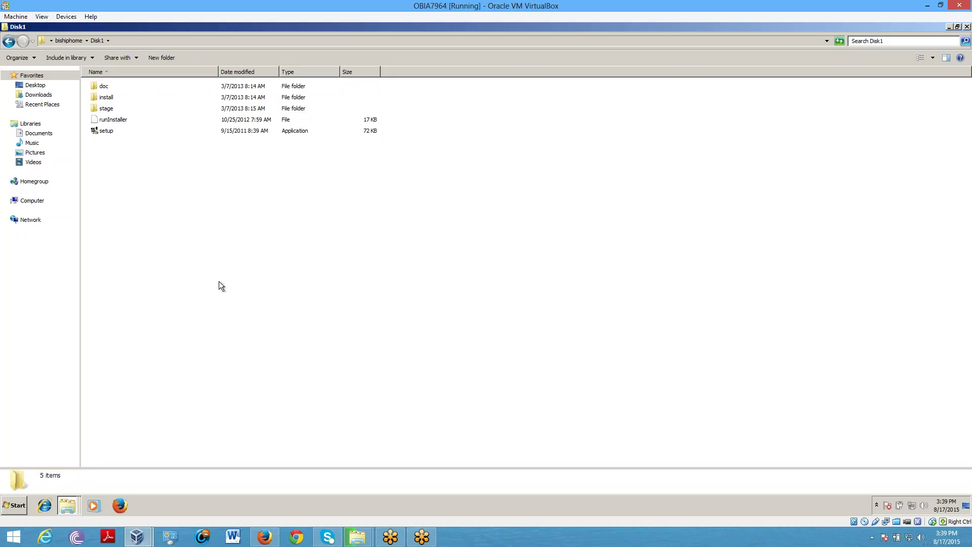
left_click(98, 128)
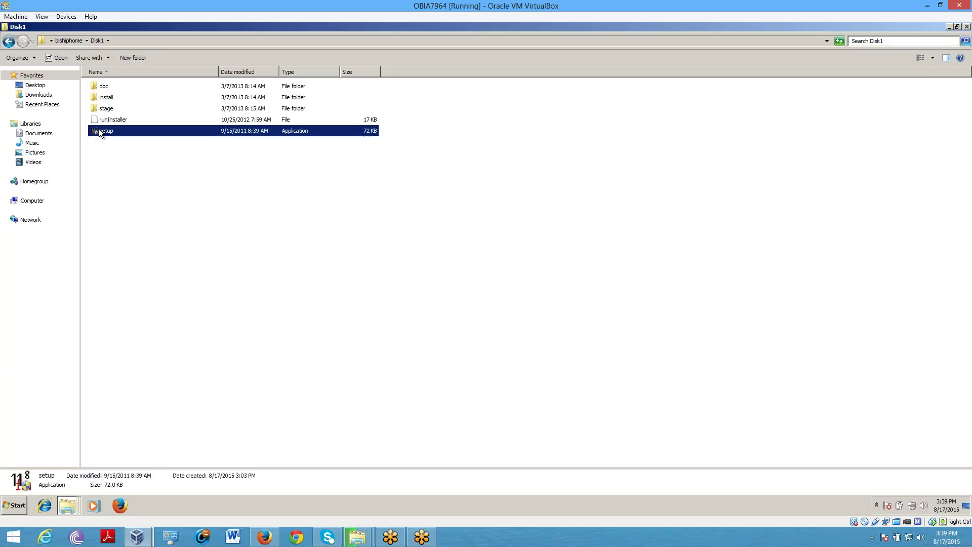
right_click(98, 128)
left_click(117, 144)
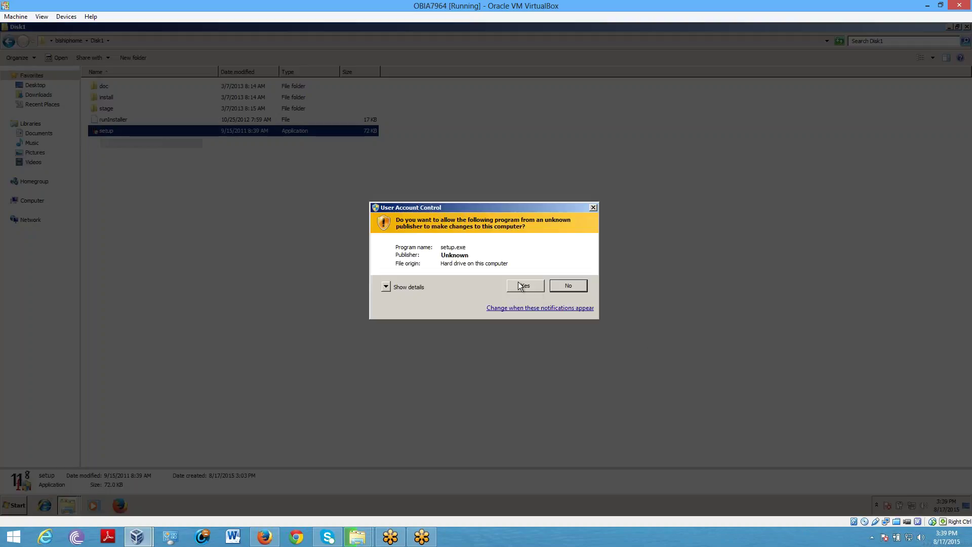
Step: Allow setup.exe in the UAC prompt and bring the installer console back from the desktop
left_click(525, 286)
mouse_move(966, 14)
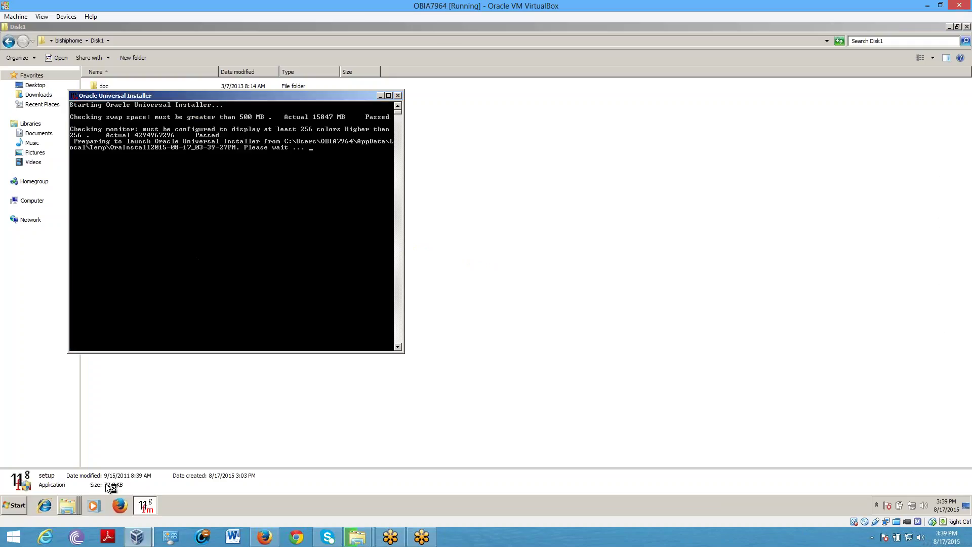
right_click(491, 509)
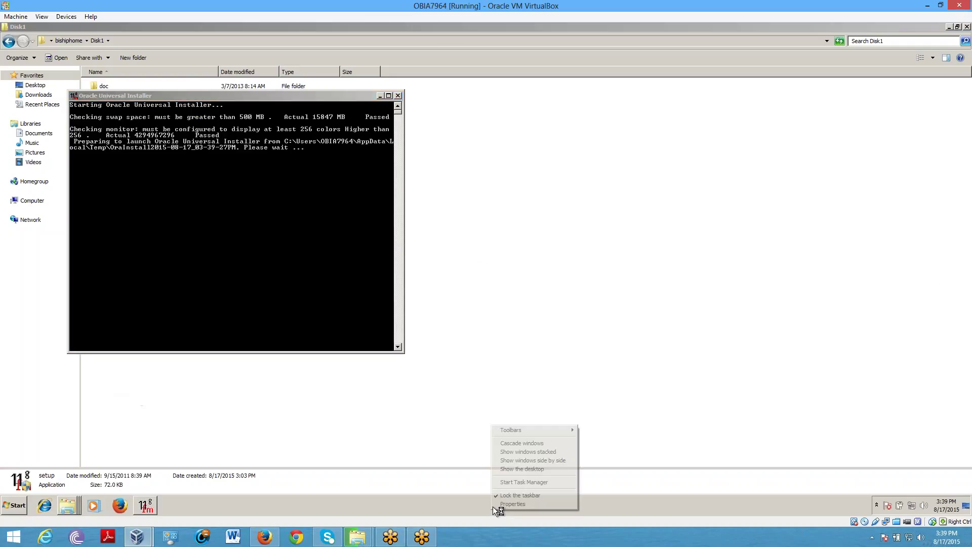
left_click(511, 469)
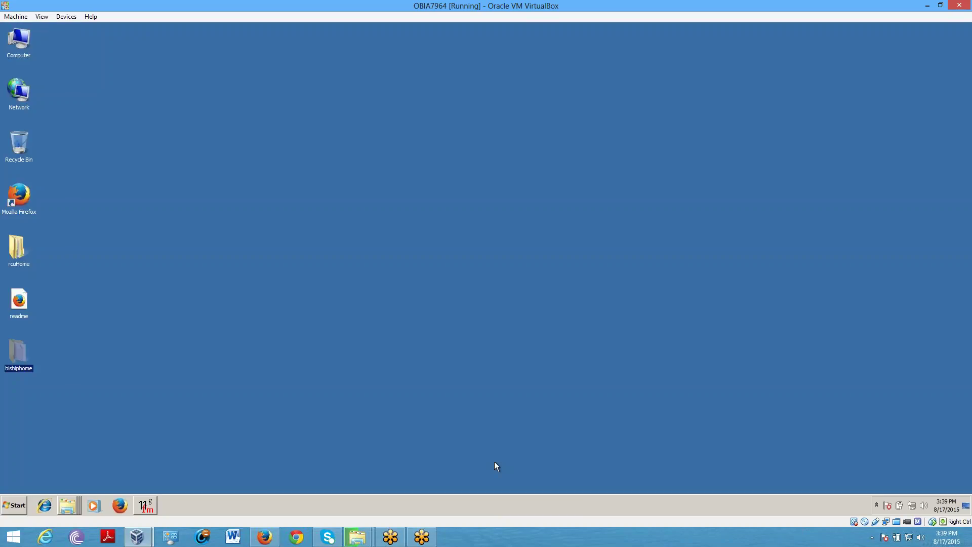
left_click(151, 508)
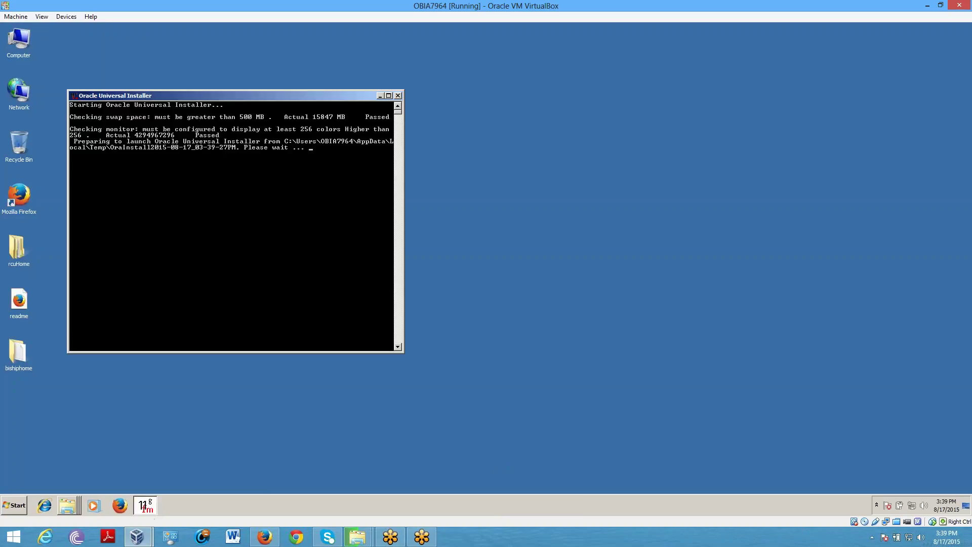
Step: Switch the VirtualBox VM to fullscreen and reposition the installer console
left_click(40, 17)
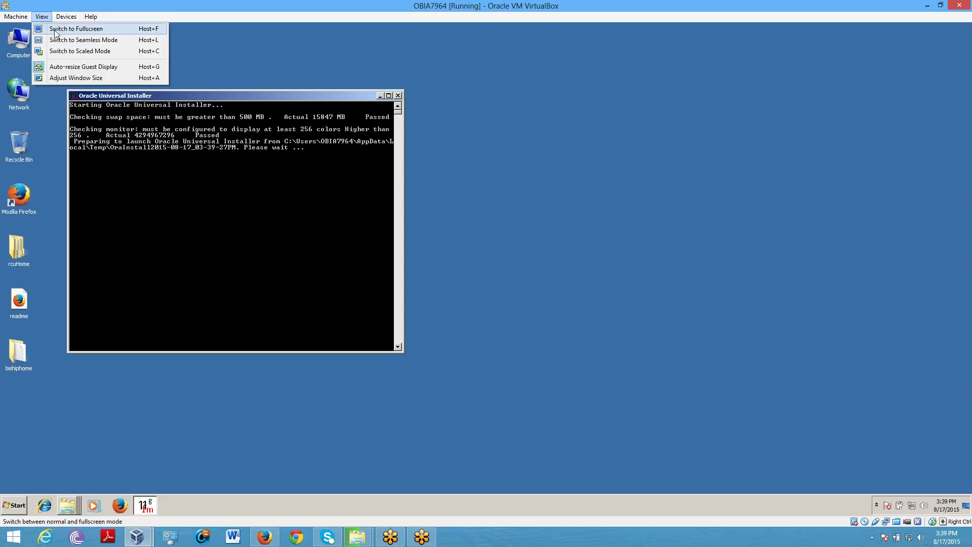
left_click(54, 29)
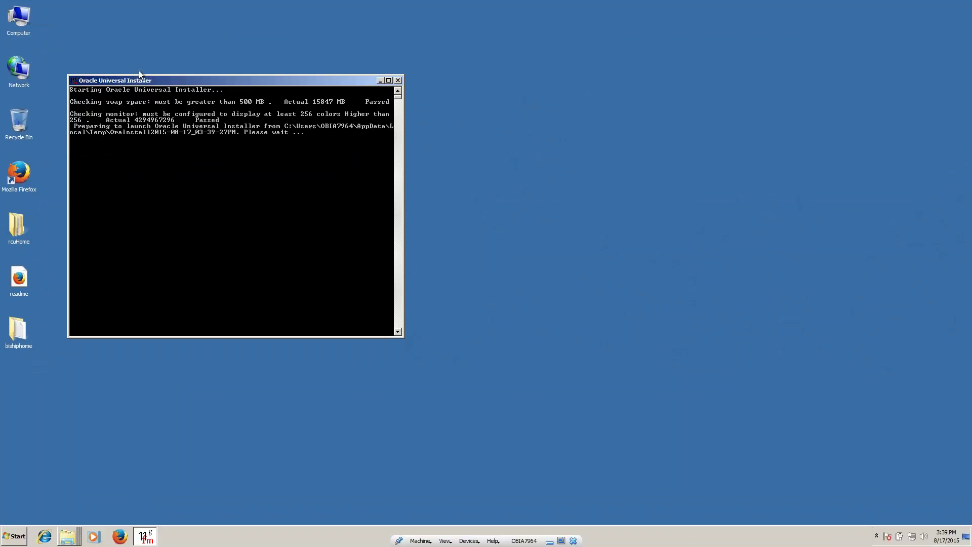
left_click_drag(147, 80, 332, 113)
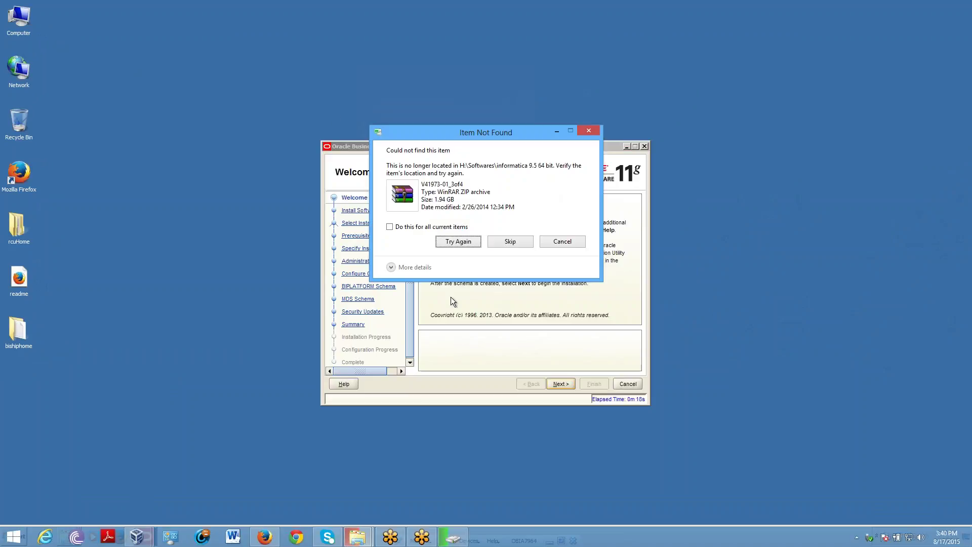
Step: Retry the failed host file copy and minimize the host copy-progress window
left_click(468, 246)
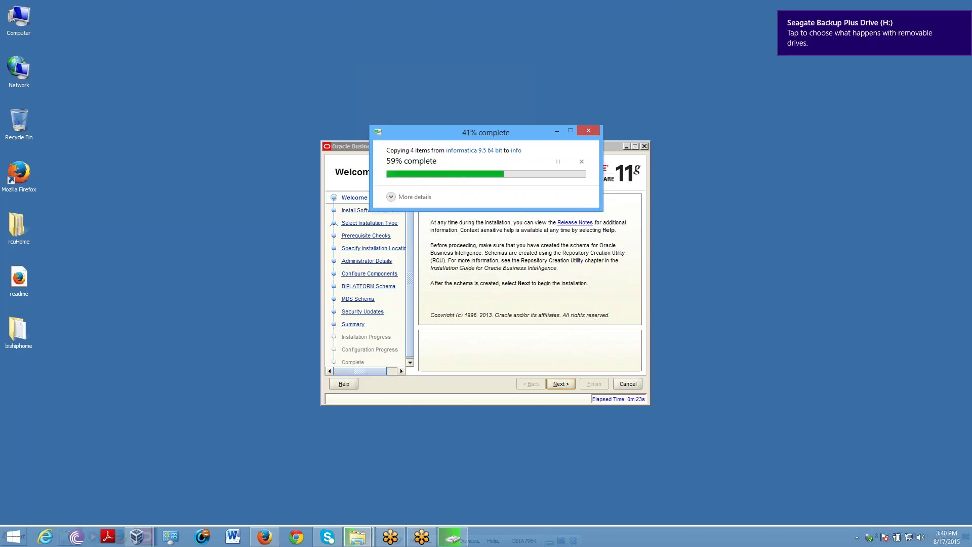
left_click(560, 132)
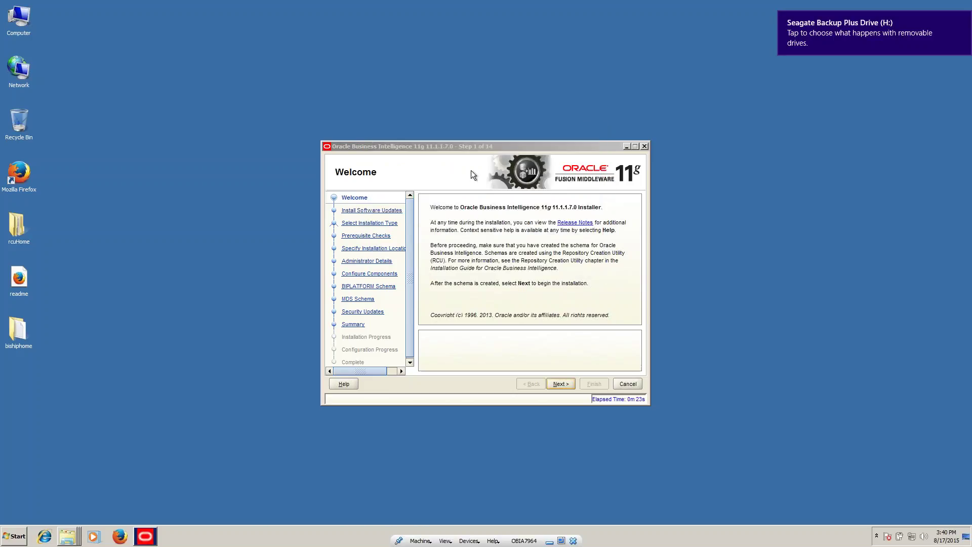
Step: Select Skip Software Updates, then choose Enterprise Install as the installation type
left_click(558, 384)
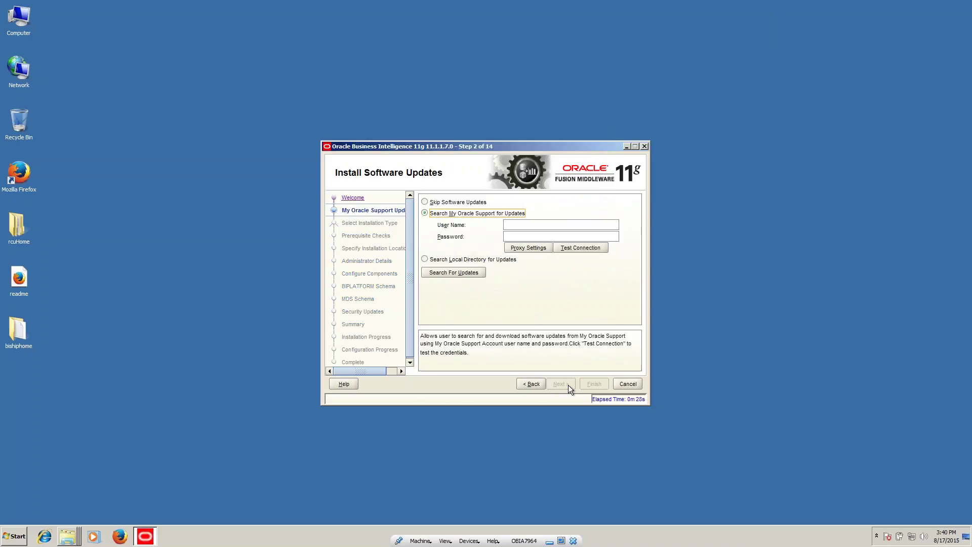
left_click(448, 203)
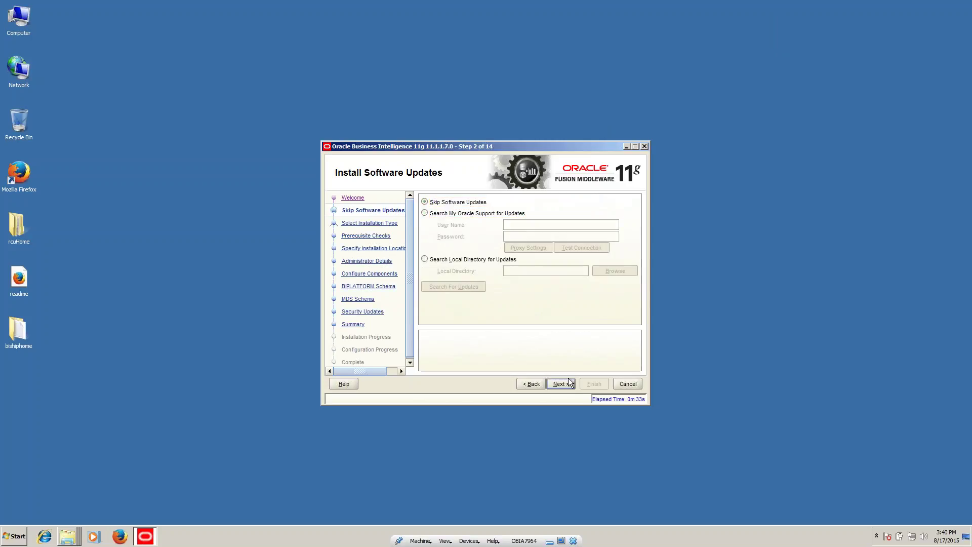
left_click(566, 382)
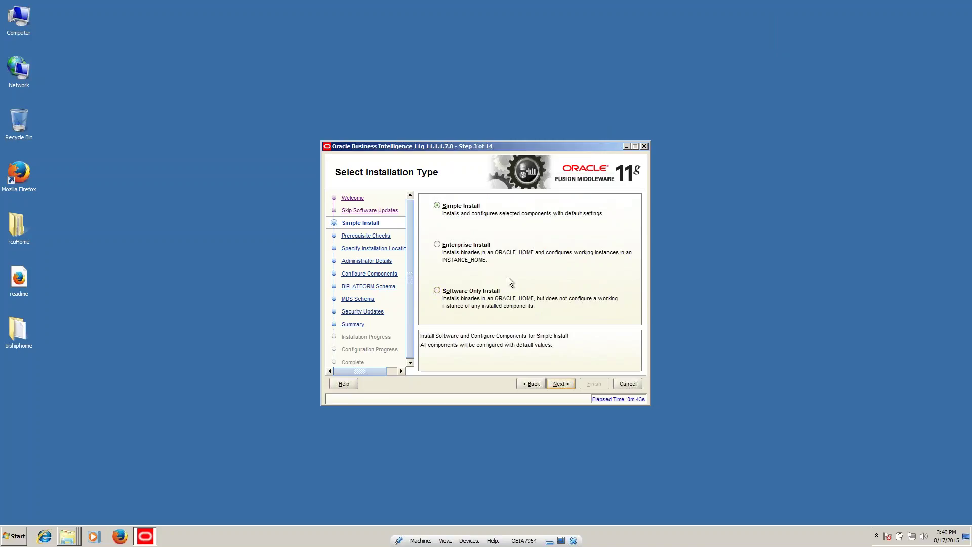
left_click(437, 245)
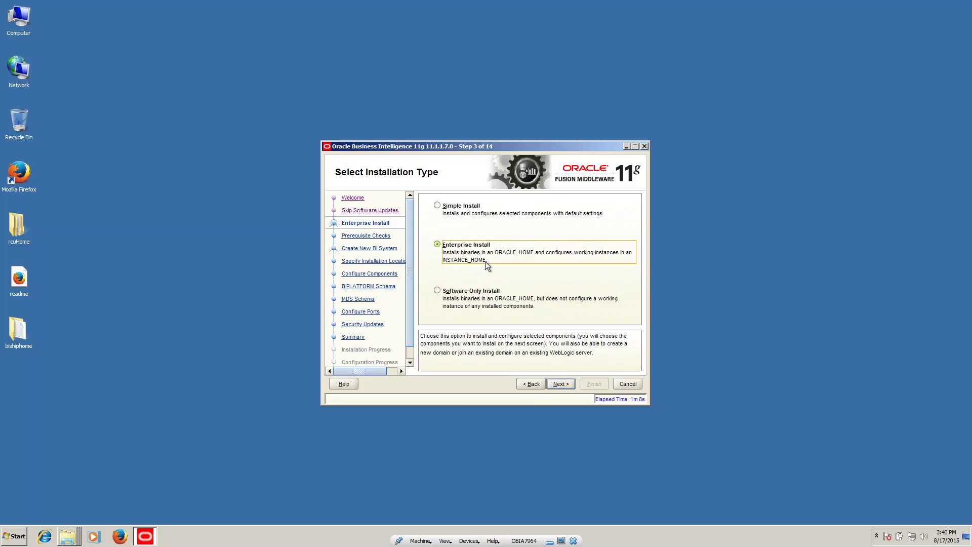
Step: Pass prerequisite checks, enter and confirm the weblogic administrator password, and continue
left_click(567, 383)
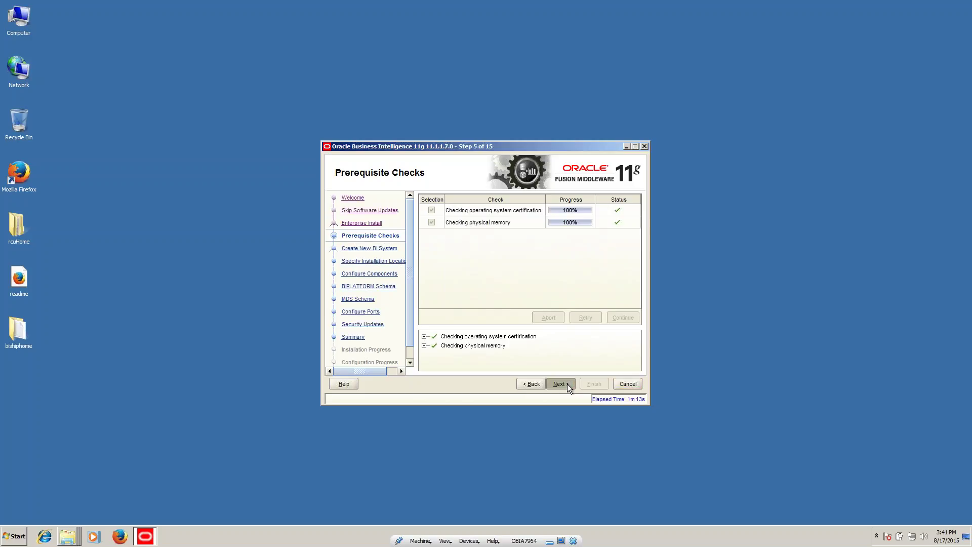
left_click(567, 384)
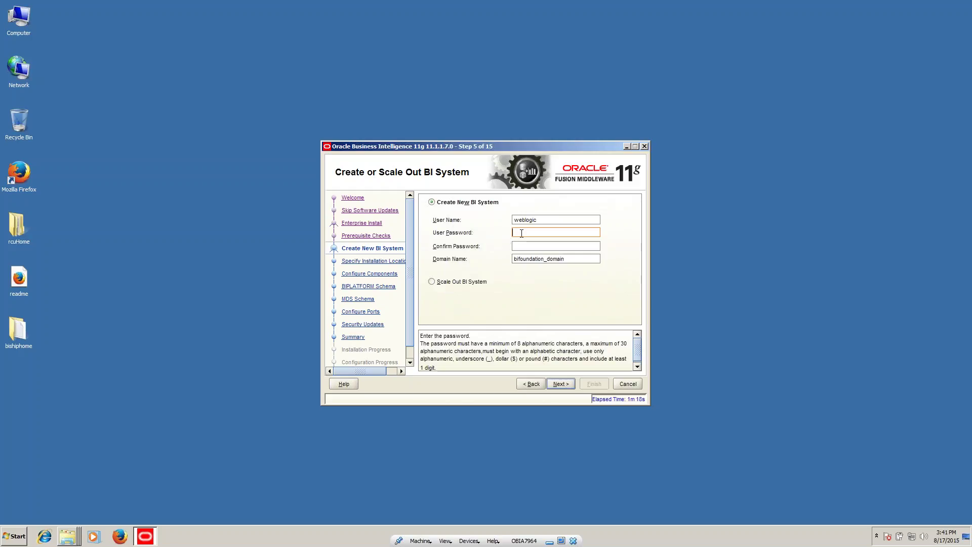
type("welcome1")
key("Tab")
type("welcom")
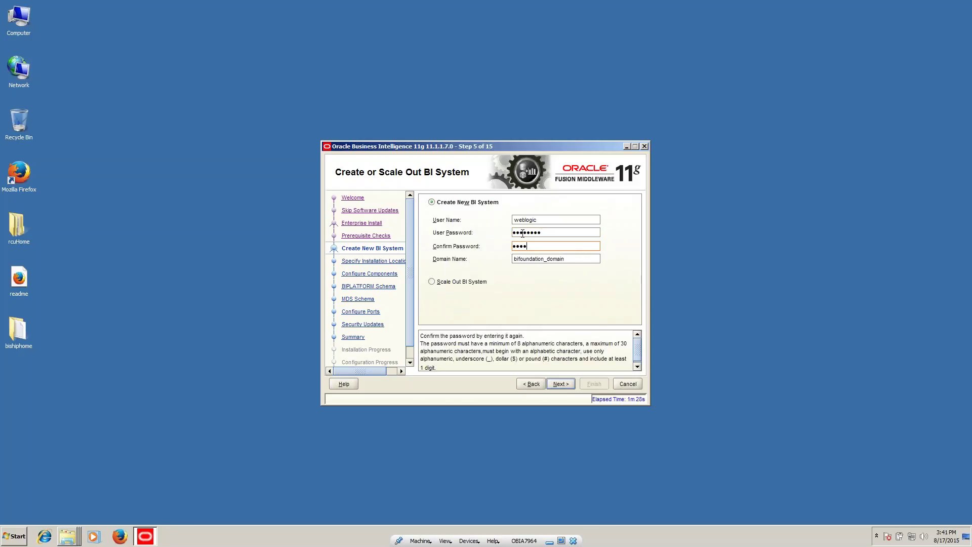
type("e1")
left_click(567, 384)
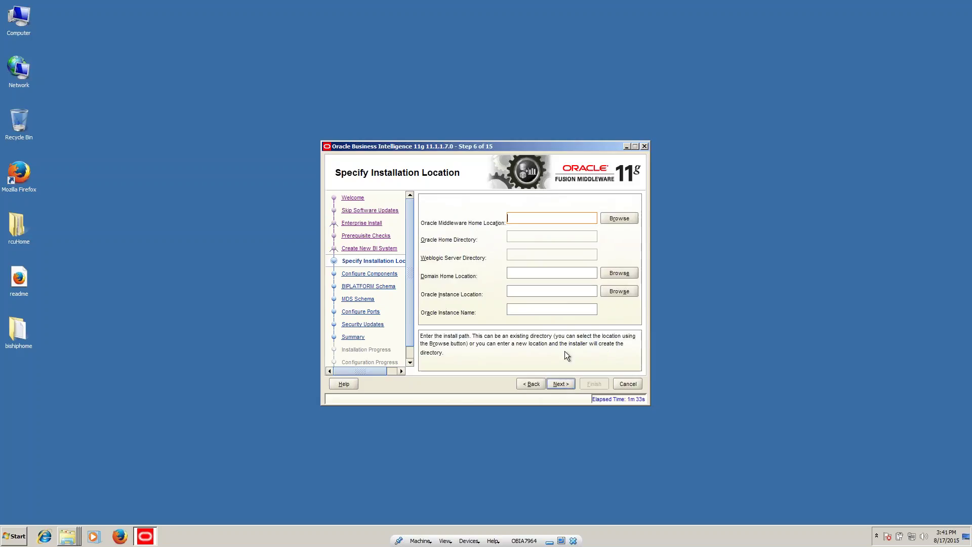
Step: Browse for the Middleware home, go up to Users, then cancel the folder chooser
left_click(619, 218)
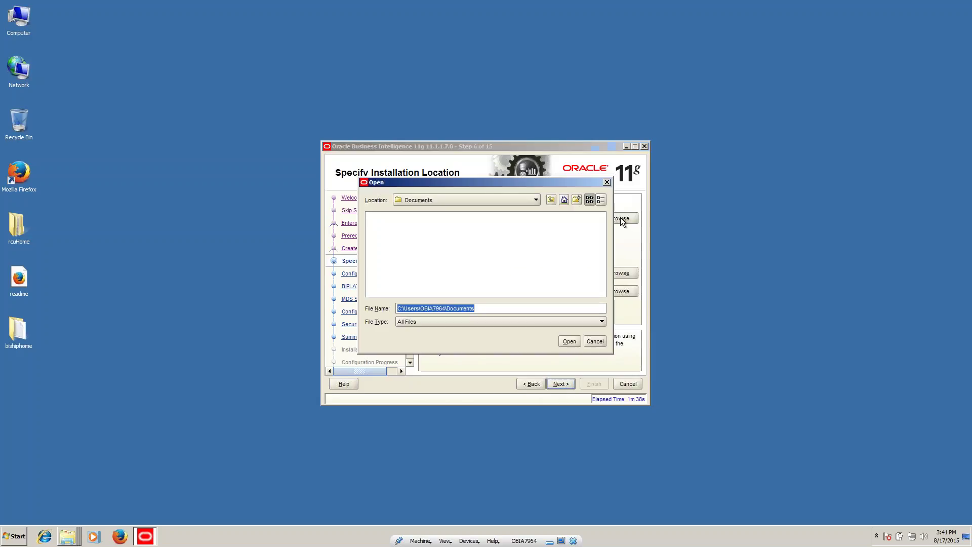
left_click(551, 200)
left_click(550, 199)
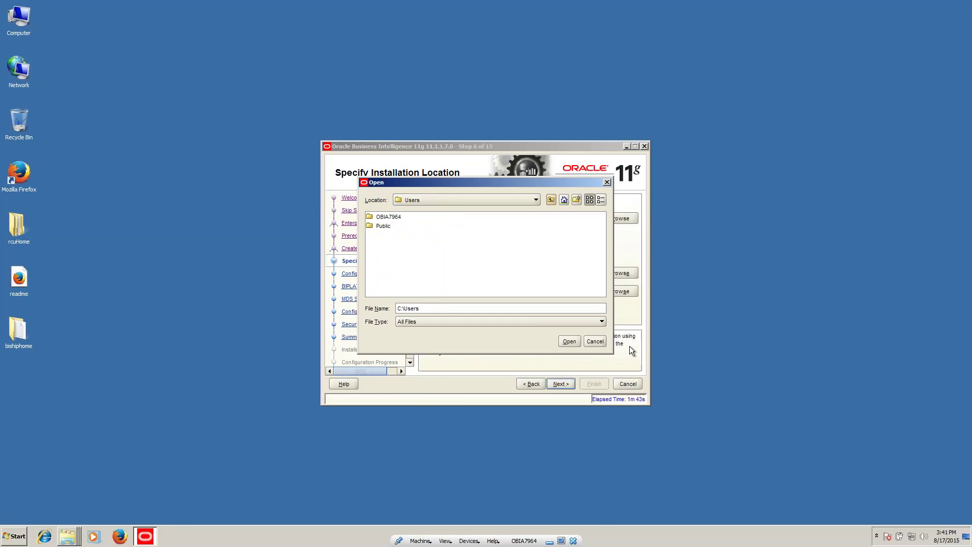
left_click(597, 340)
Step: Open Local Disk (C:) from Computer and bring up its context menu for a new folder
double_click(22, 19)
left_click(124, 77)
double_click(124, 77)
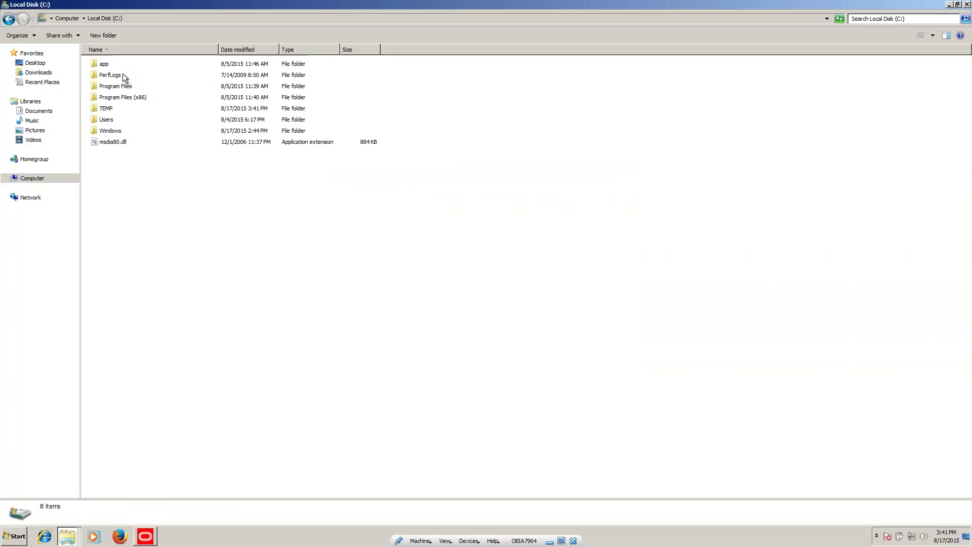
right_click(250, 254)
Step: Make a new folder on Local Disk (C:) named Oracle_Home
mouse_move(276, 334)
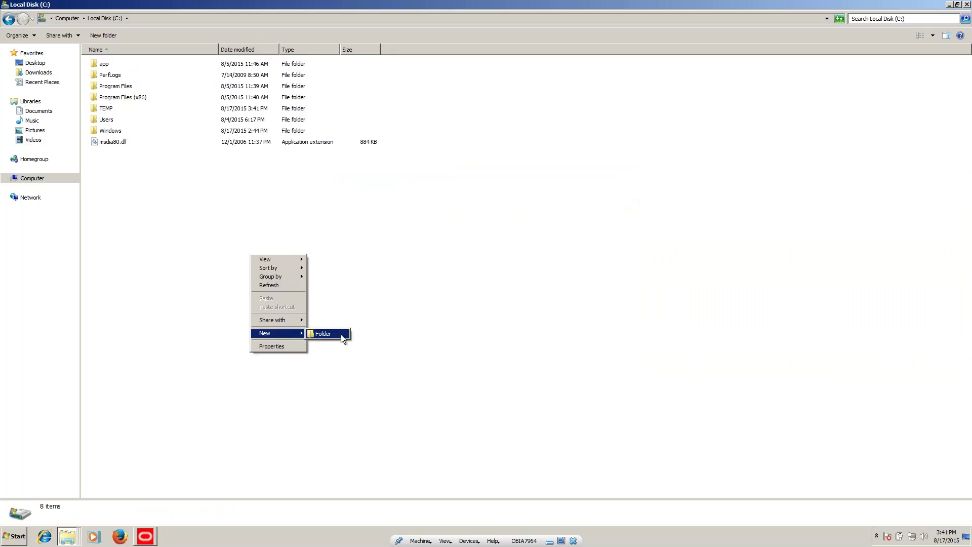
left_click(342, 336)
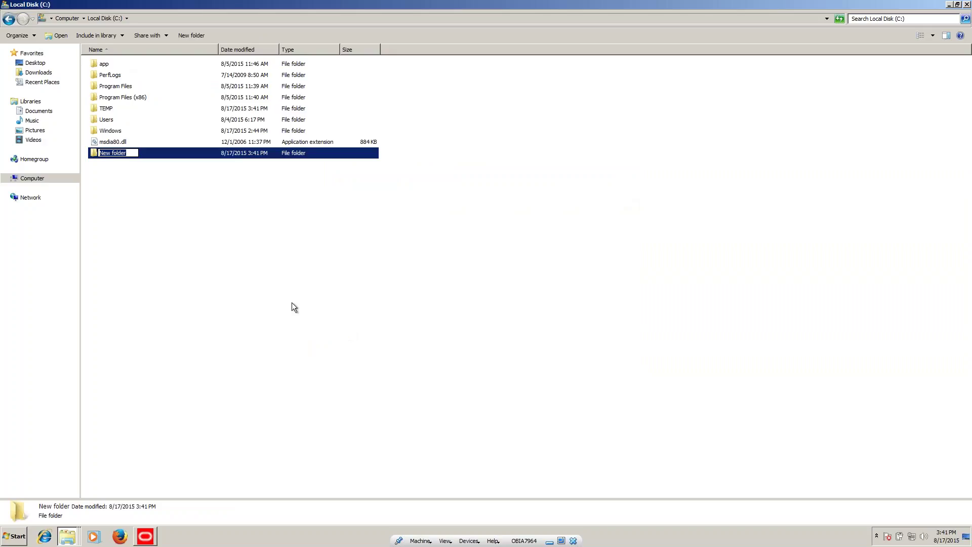
type("Oracle_Home")
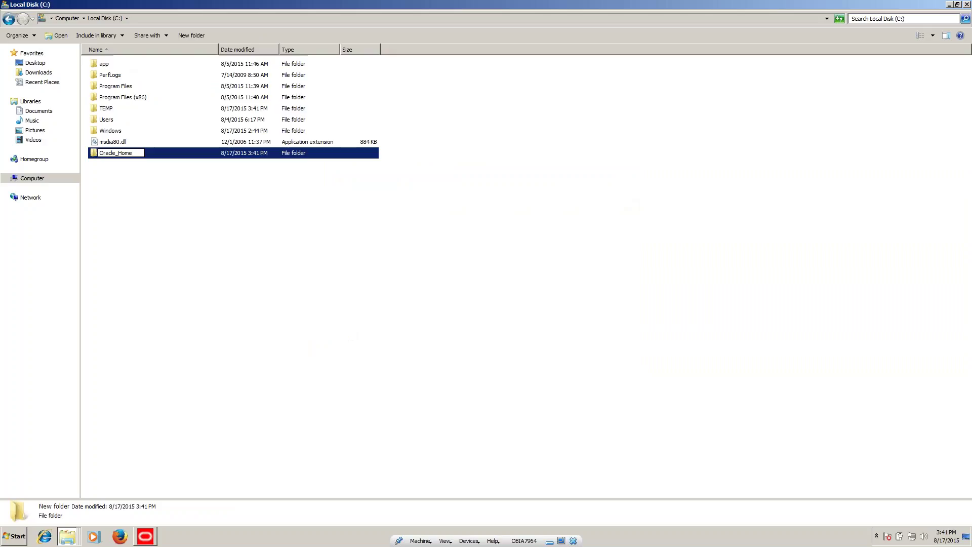
left_click(287, 254)
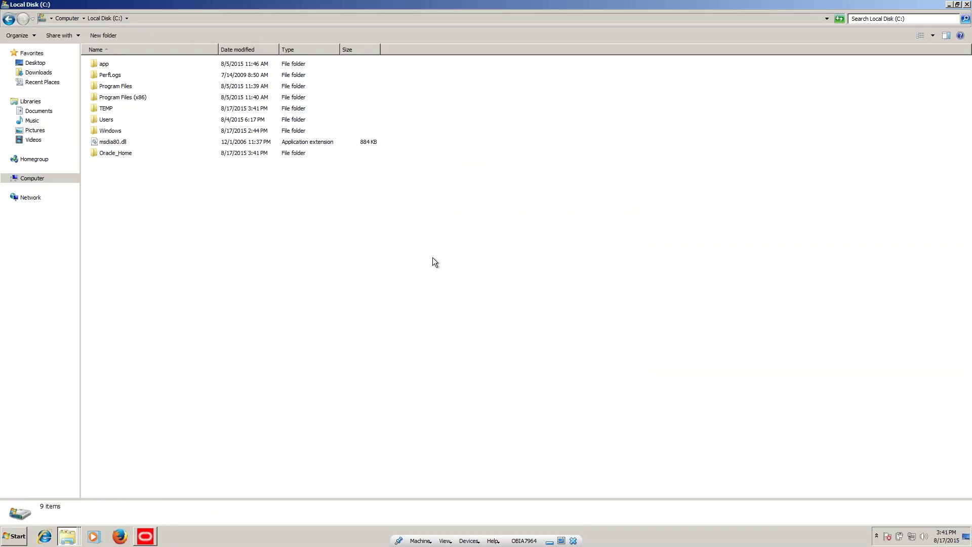
Step: Set the Middleware Home to C:\Oracle_Home and accept the FAT file system warning
left_click(145, 536)
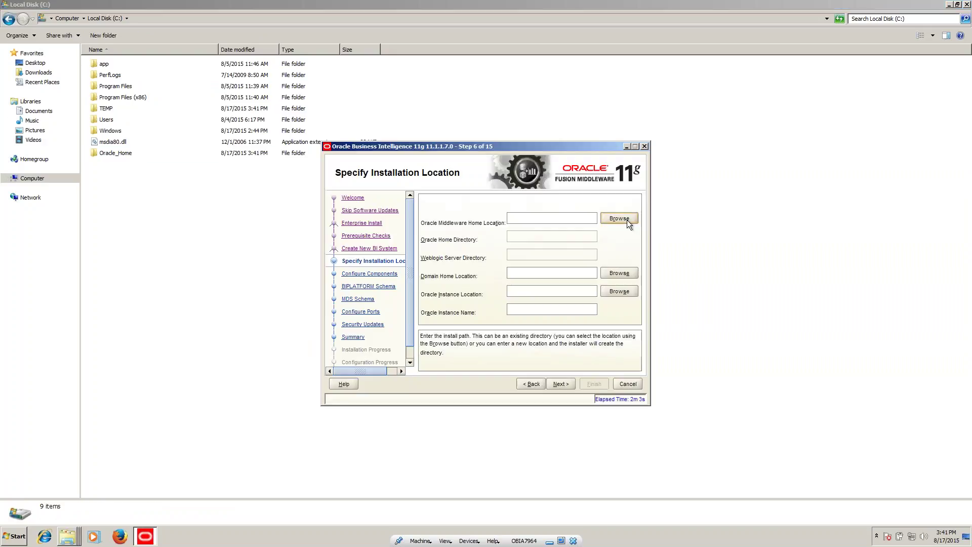
left_click(613, 219)
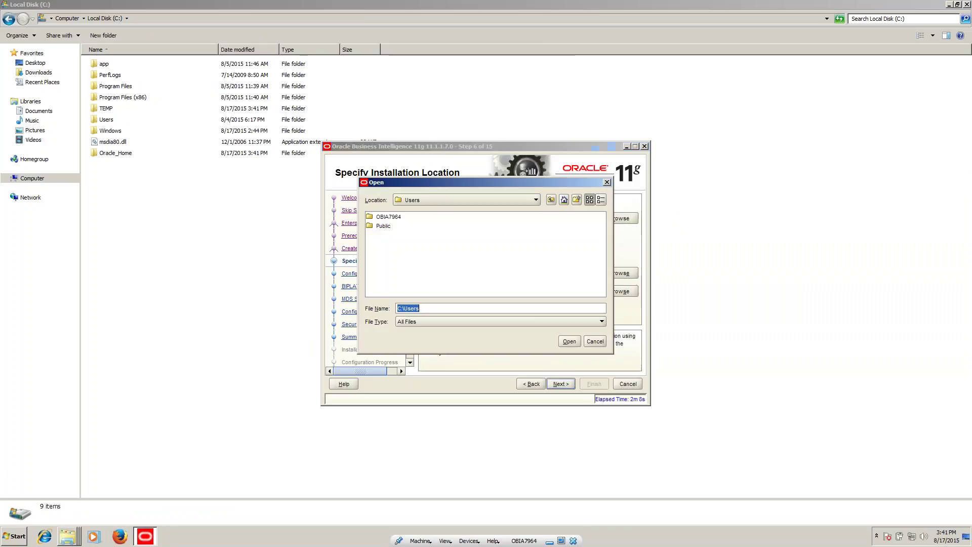
left_click(552, 200)
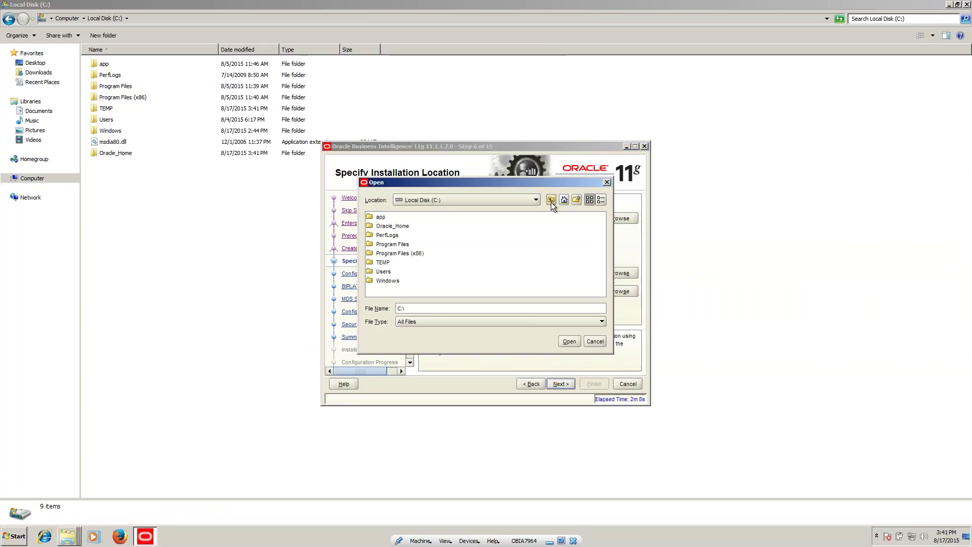
left_click(397, 226)
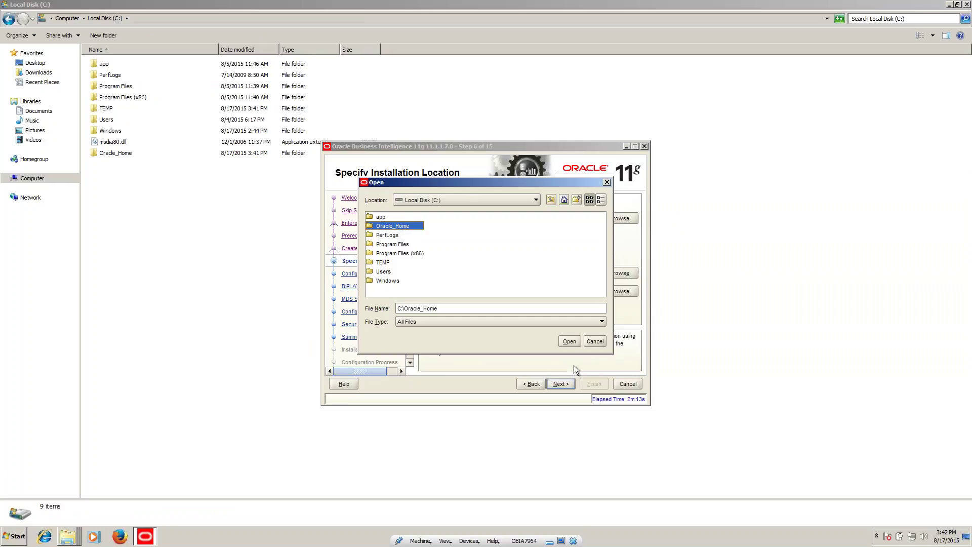
left_click(568, 341)
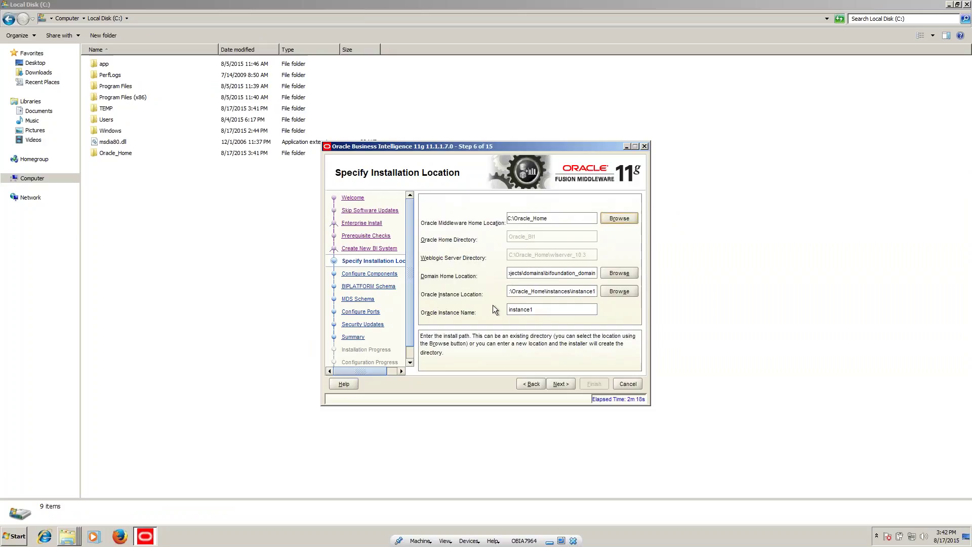
left_click(569, 383)
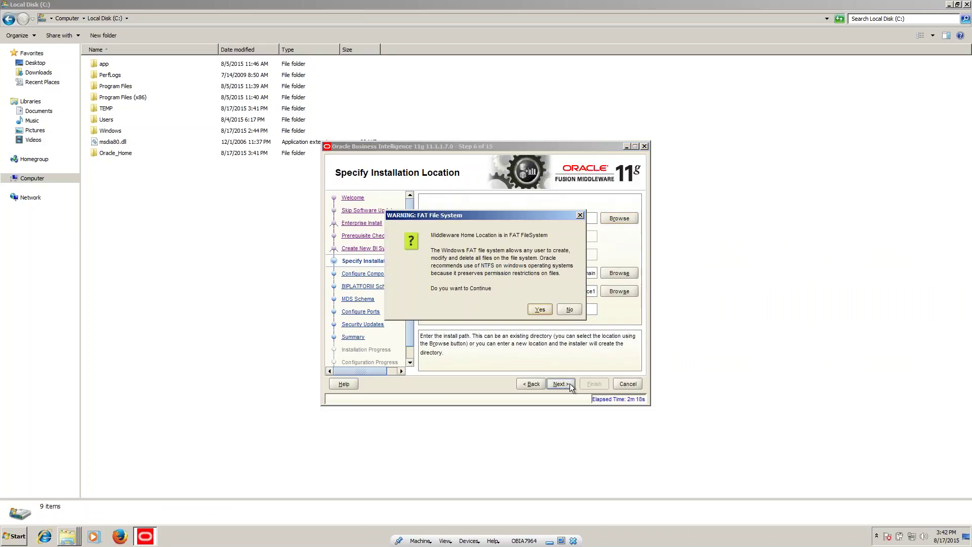
left_click(540, 310)
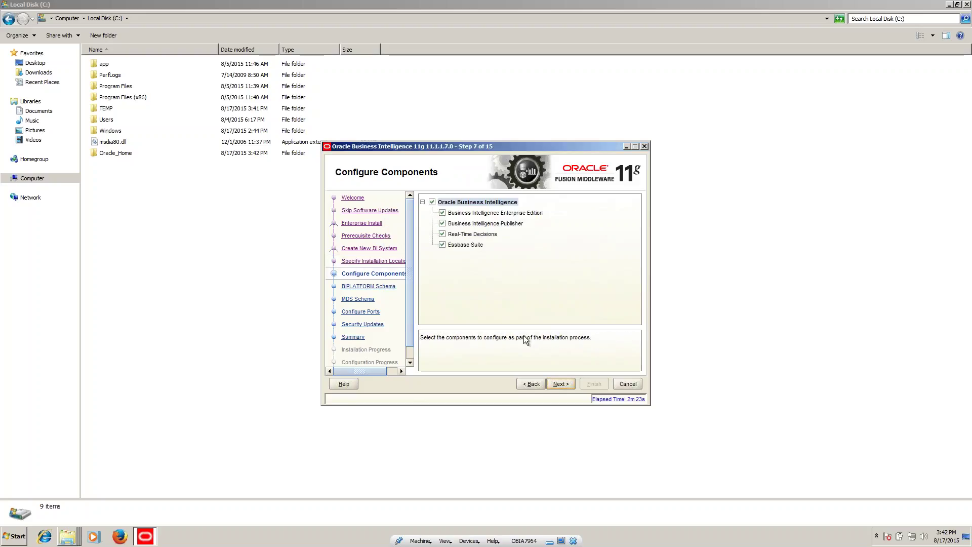
Step: Keep all Oracle BI components selected and continue to the BIPLATFORM Schema step
left_click(565, 383)
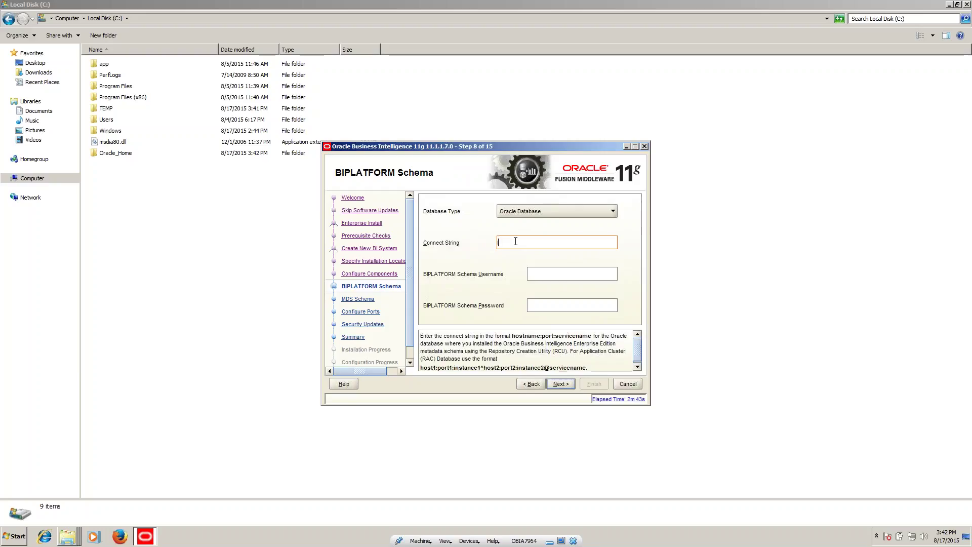
Step: Enter connect string localhost:1521:orcl, username DEV_BIPLATFORM and the schema password
type("host:1521:orcl")
key("Tab")
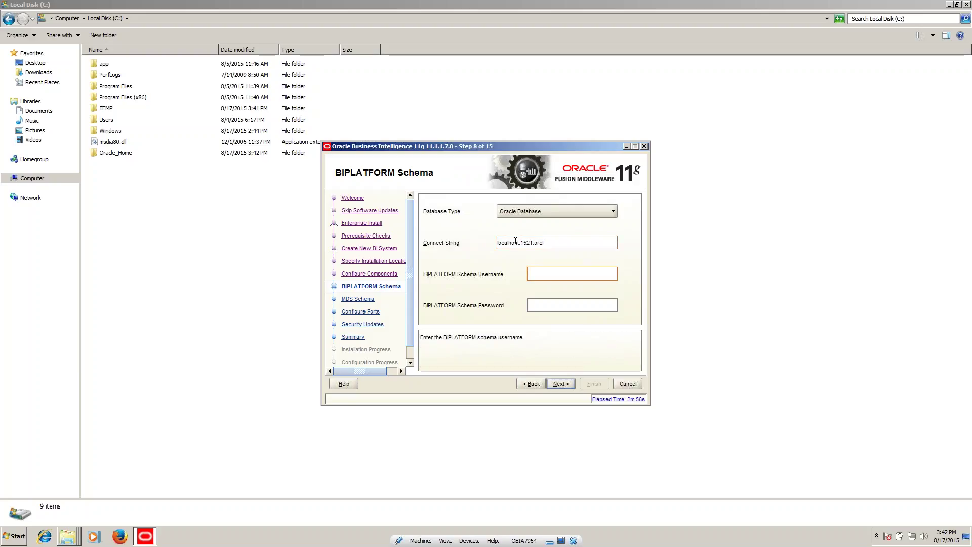
type("dev")
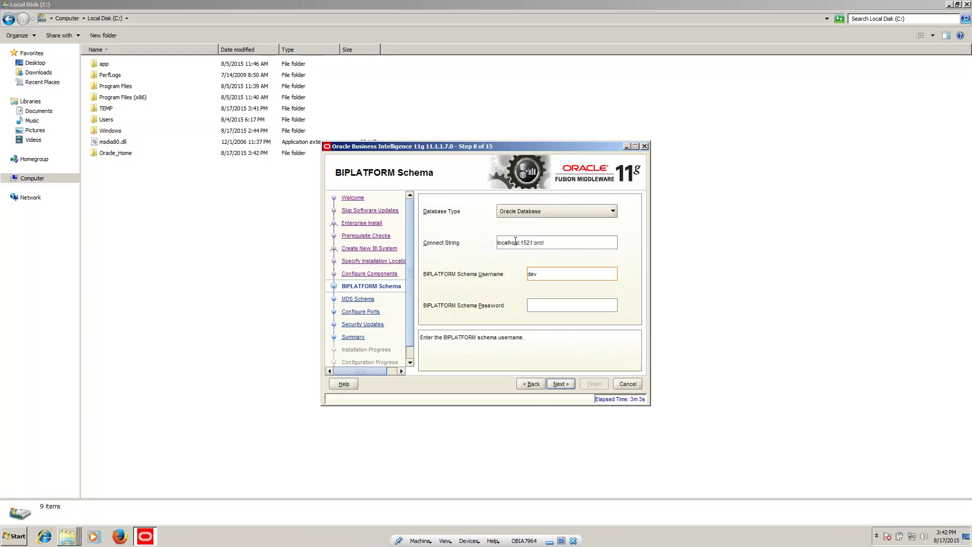
key("BackSpace")
key("BackSpace")
type("DEV")
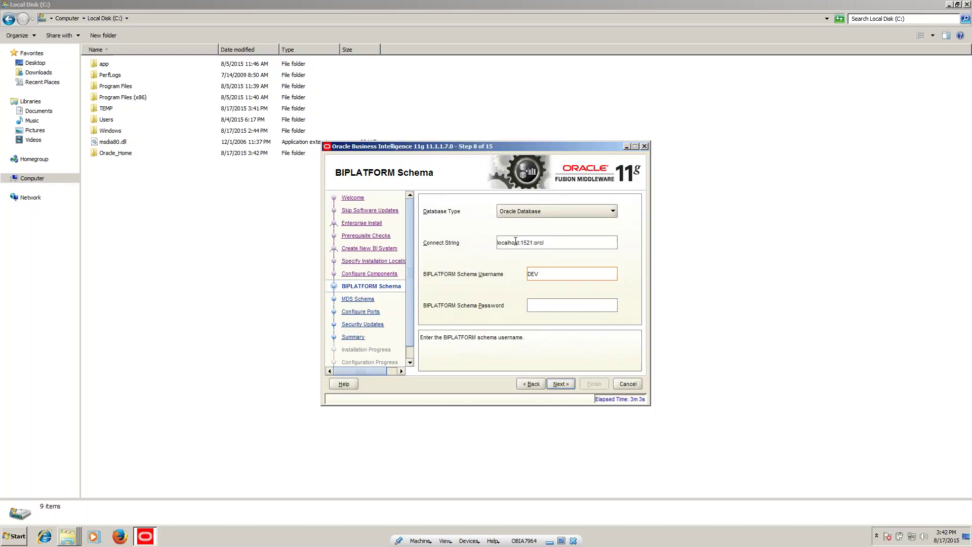
type("_BIPLATFORM")
key("Tab")
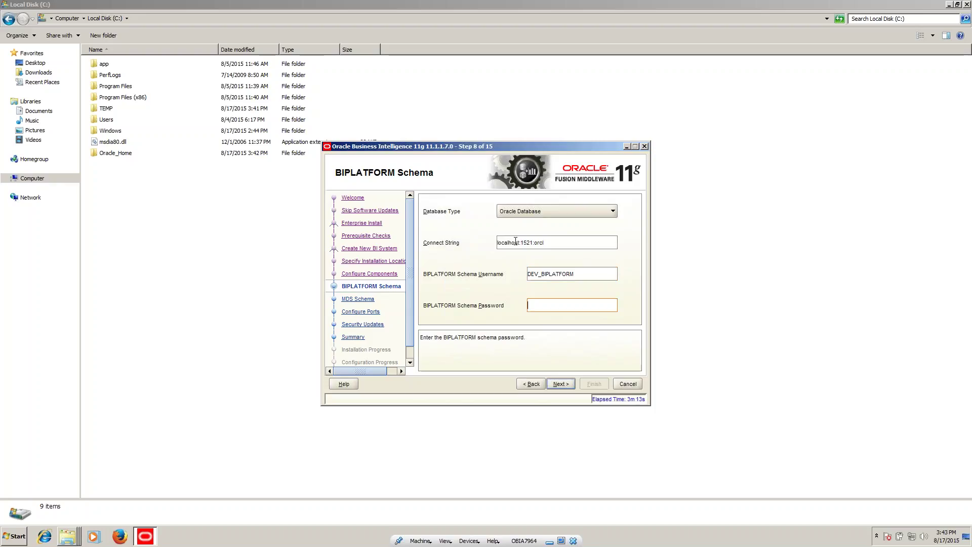
type("welcome1")
Step: Accept the prefilled DEV_MDS schema username, allow Java through the firewall, and keep automatic port configuration
left_click(560, 384)
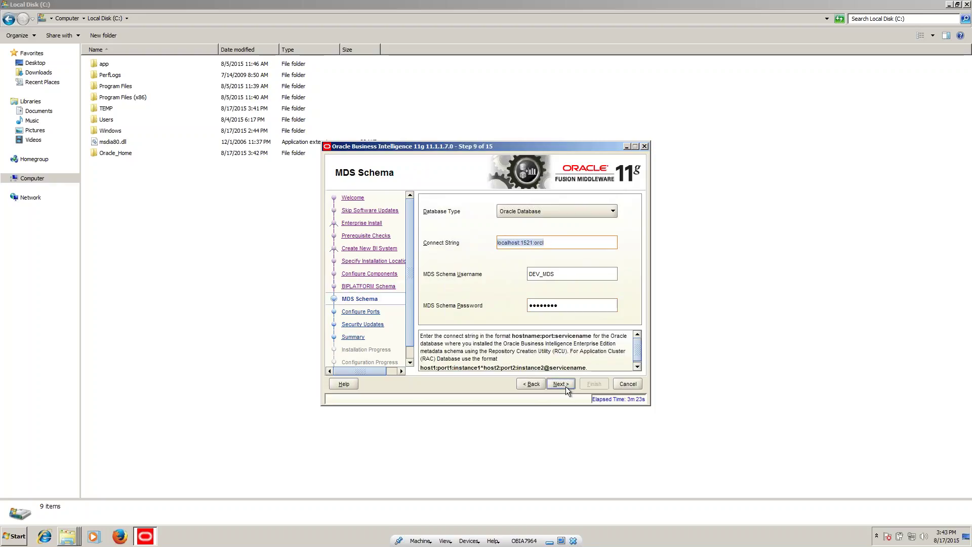
left_click(568, 274)
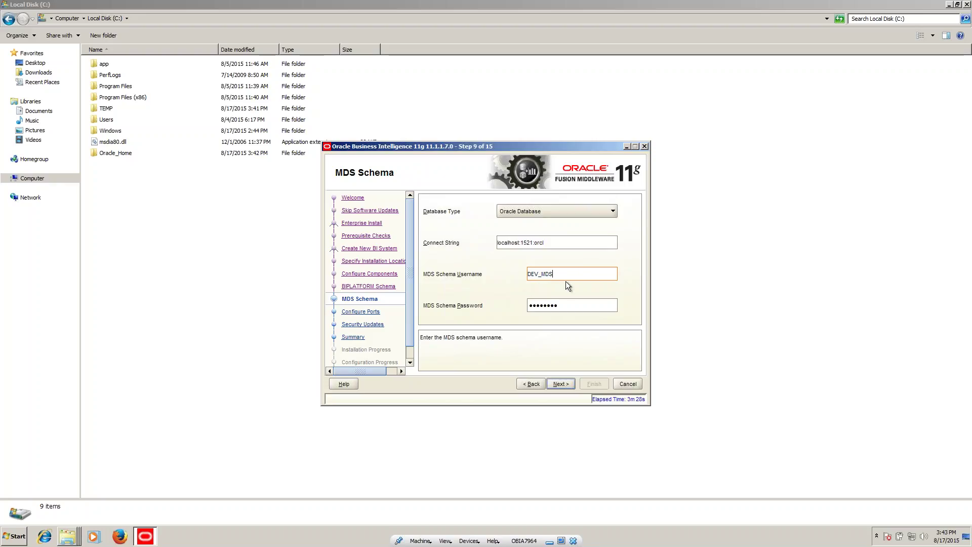
left_click(561, 384)
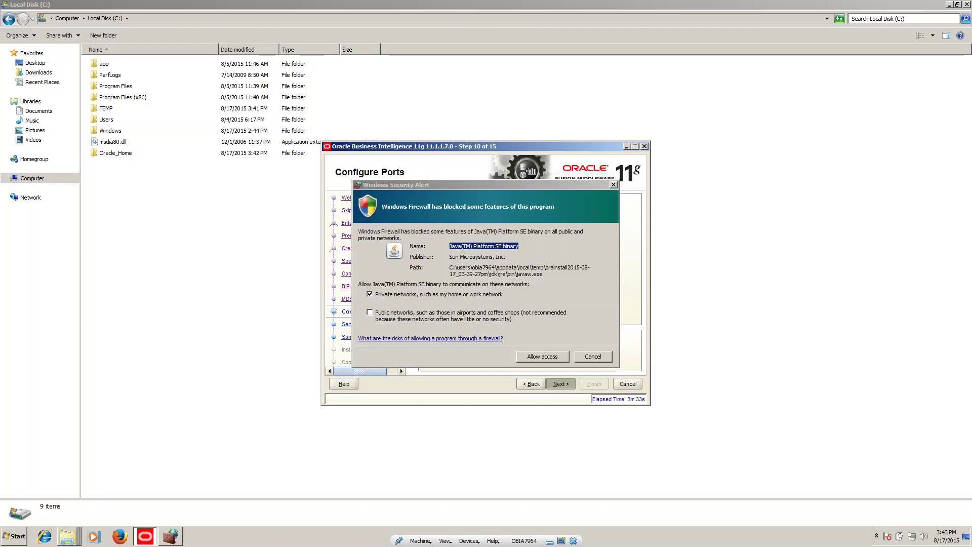
left_click(542, 356)
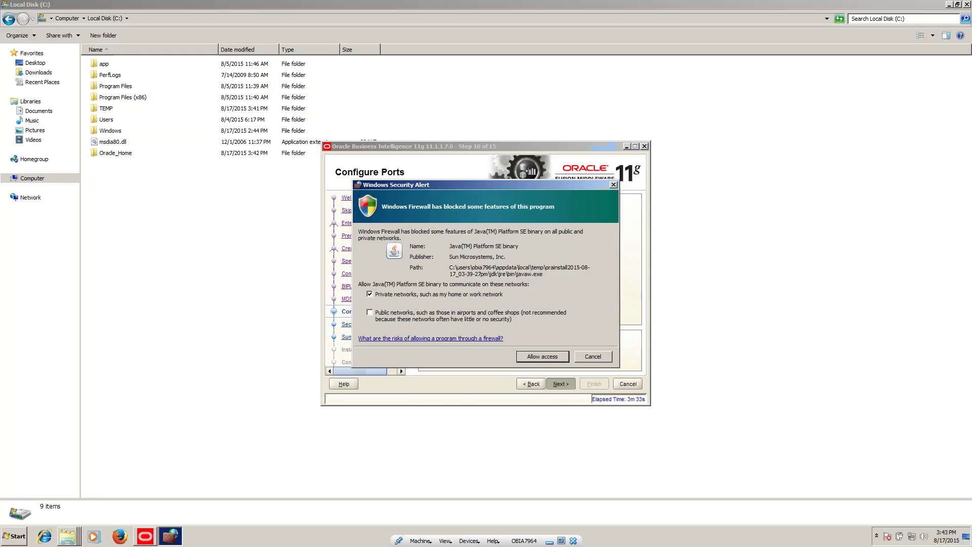
left_click(561, 384)
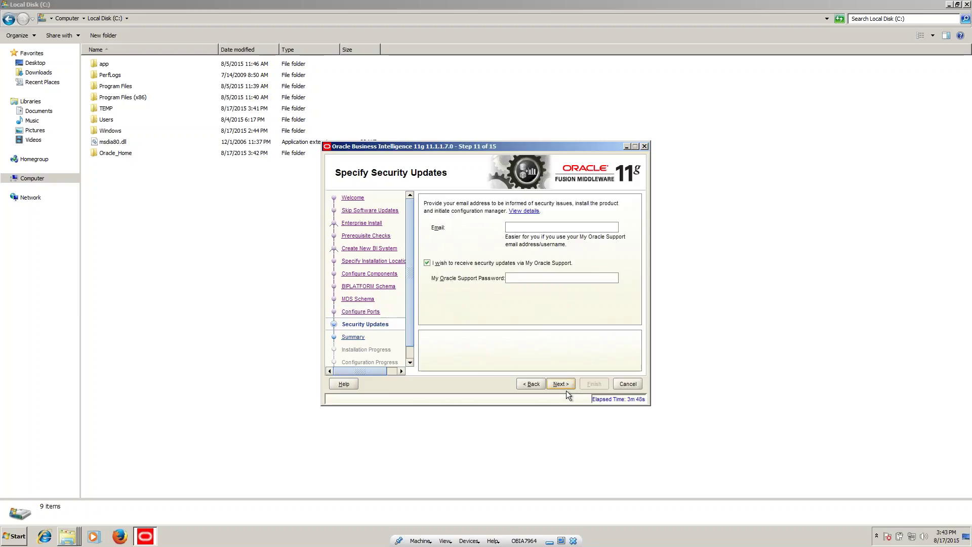
Step: Decline My Oracle Support security updates and confirm proceeding without an e-mail address
left_click(427, 263)
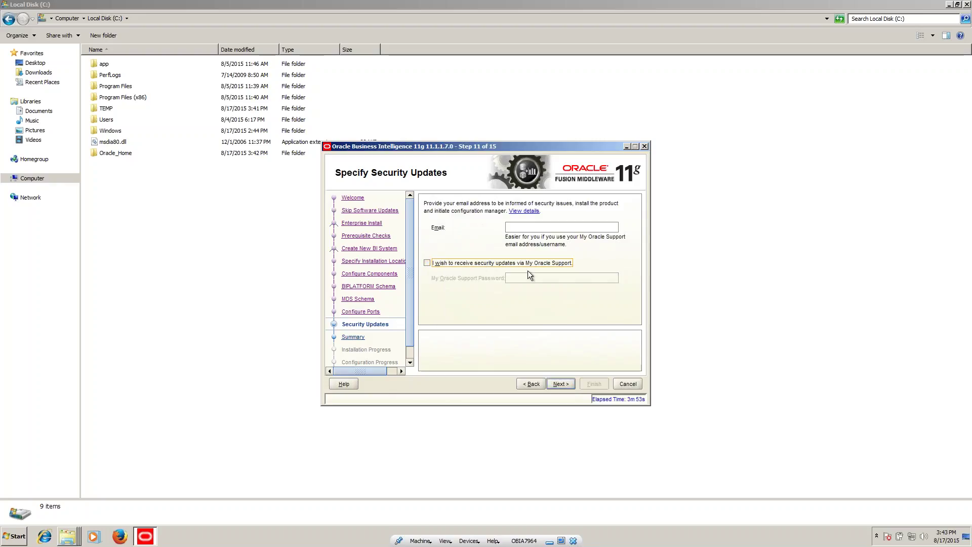
left_click(560, 383)
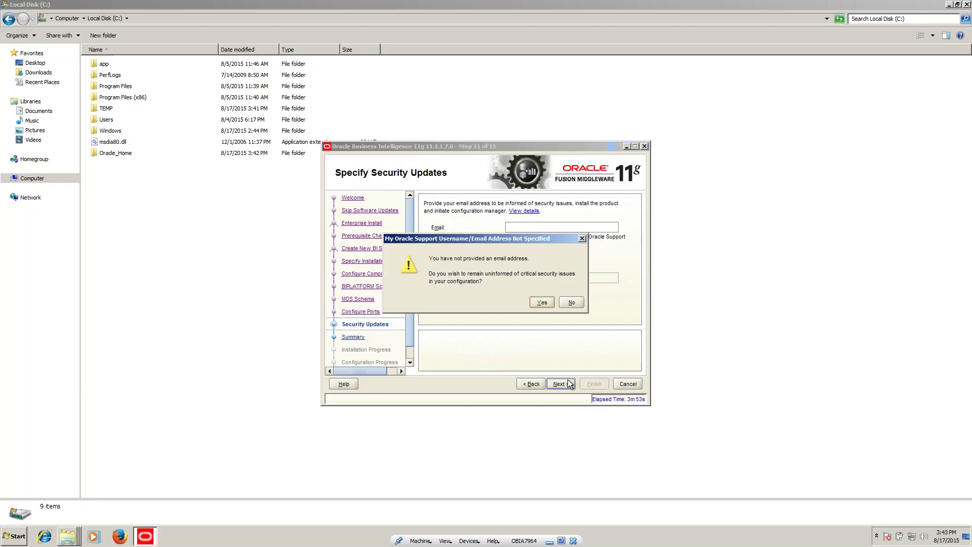
left_click(542, 304)
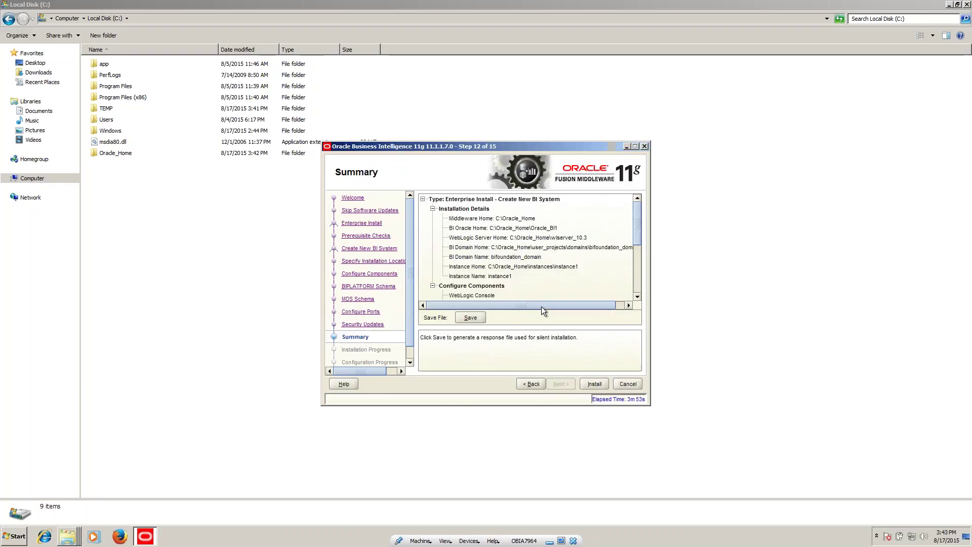
Step: Launch the installation from the Summary page so file copying begins
left_click(590, 382)
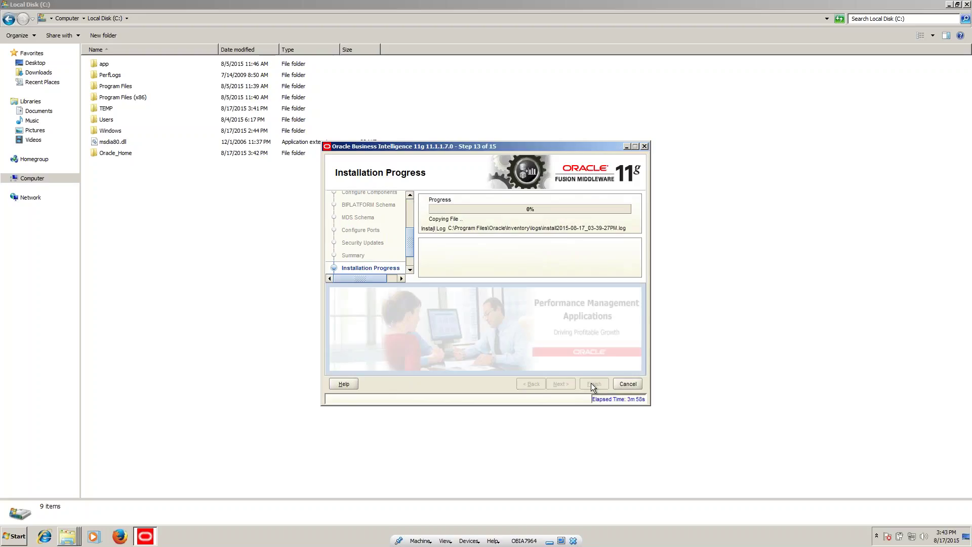